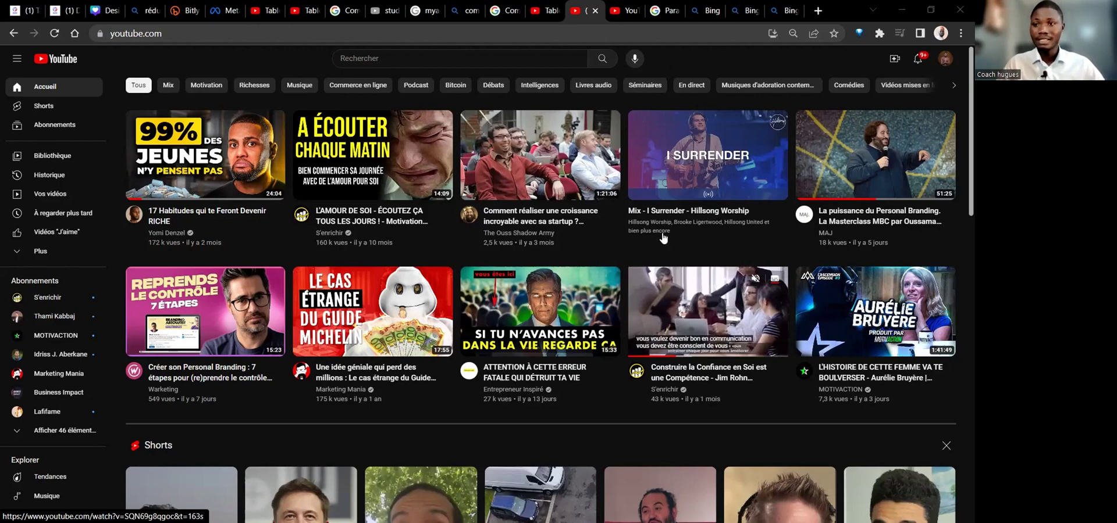
Open Paramètres from the profile avatar's account menu.
{"action": "mouse_move", "coordinate": [495, 204]}
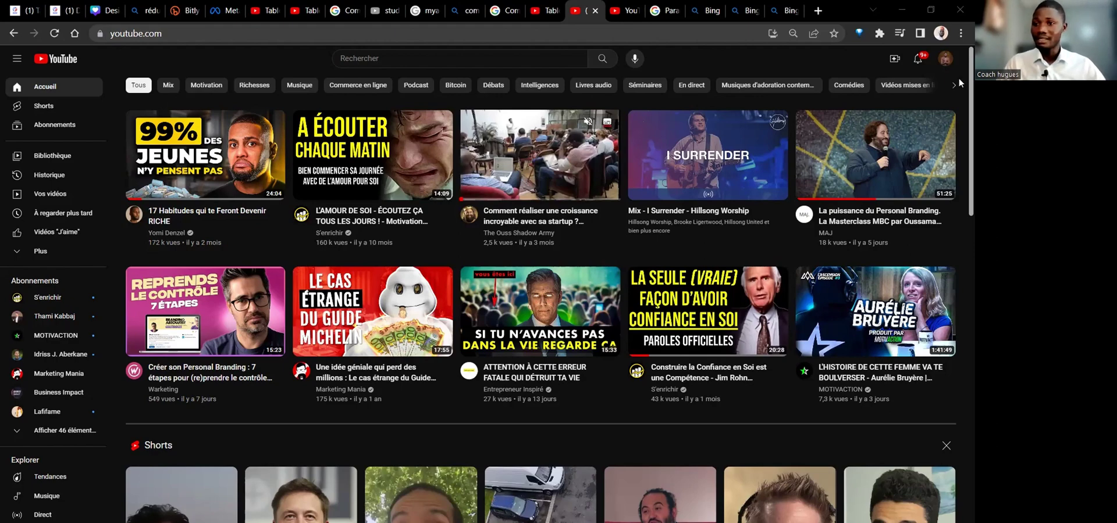
{"action": "left_click", "coordinate": [942, 59]}
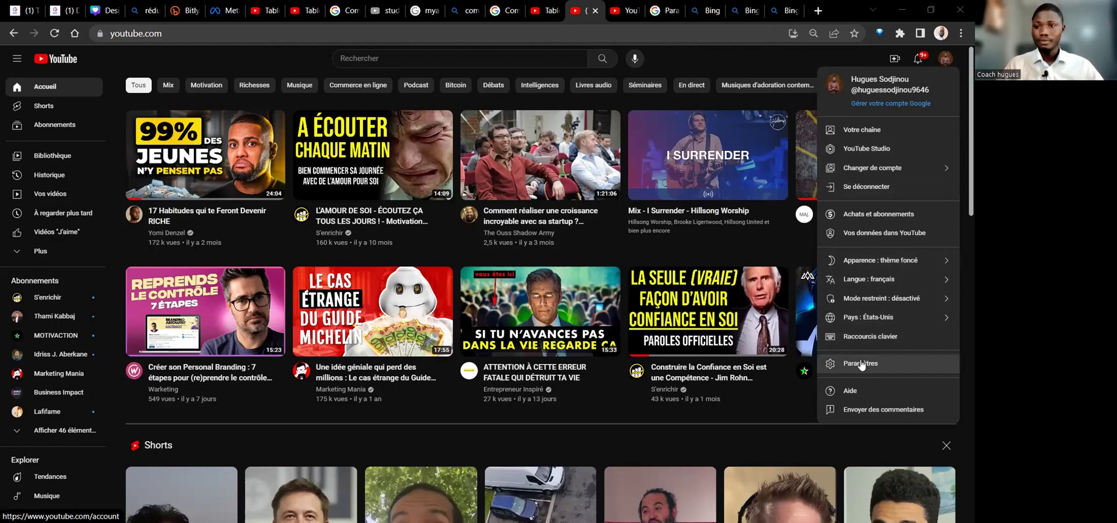
{"action": "left_click", "coordinate": [861, 365]}
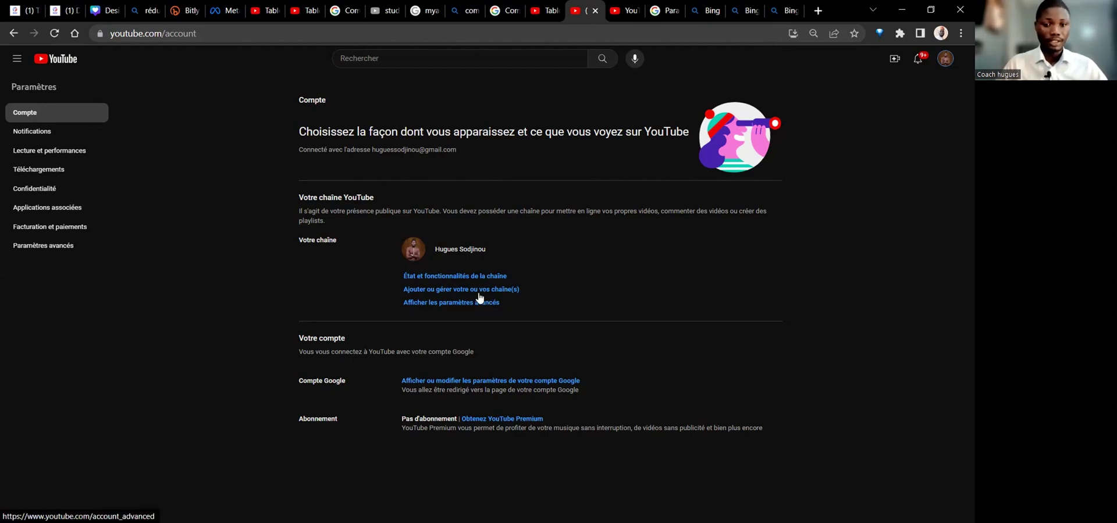
Follow 'Ajouter ou gérer votre ou vos chaîne(s)' to list the account's two channels.
{"action": "left_click", "coordinate": [409, 293]}
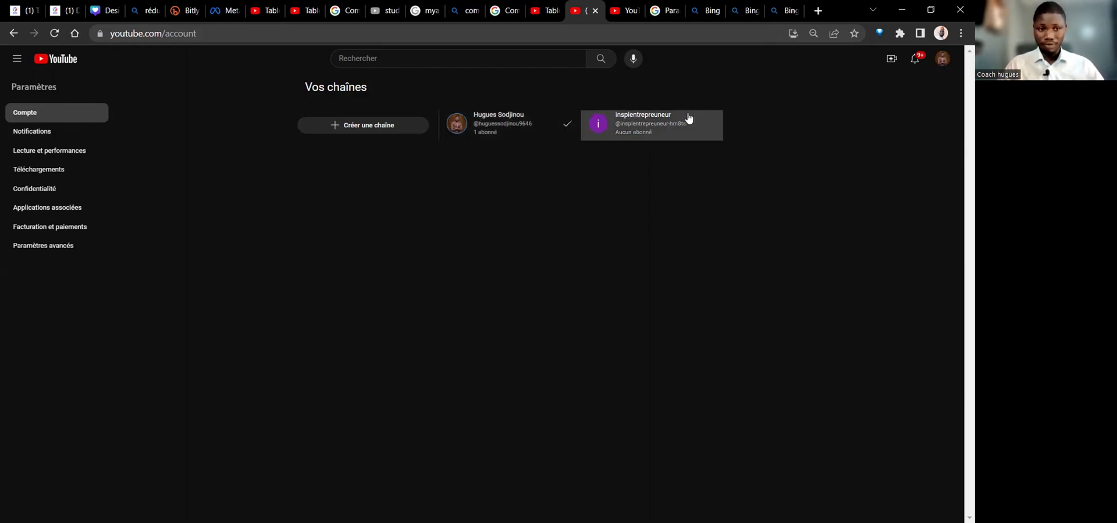
Choose 'Créer une chaîne' to reach the empty channel-naming form.
{"action": "left_click", "coordinate": [366, 126]}
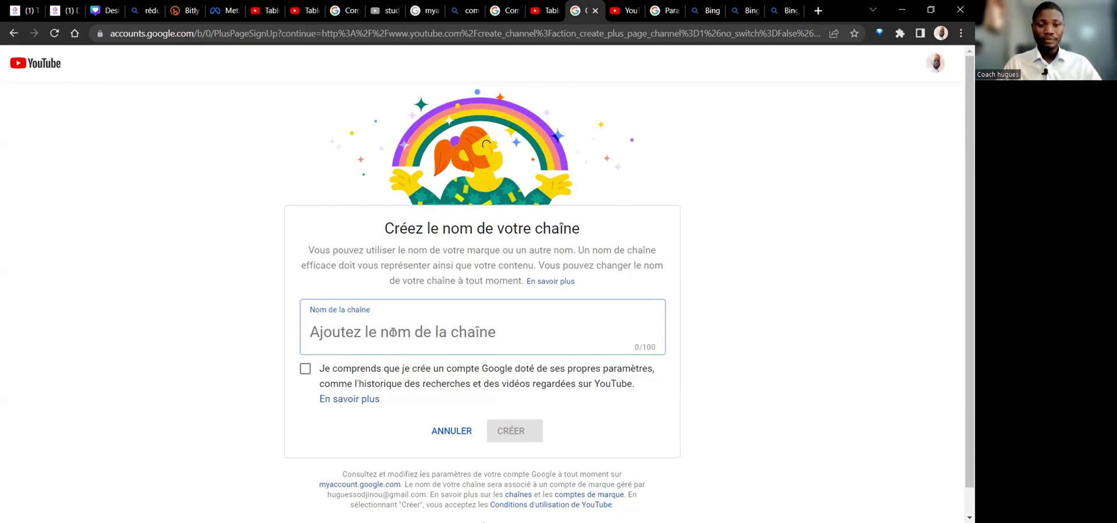
Enter 'om digitale' as the channel name, tick the acknowledgement, then go back to settings.
{"action": "type", "text": "om "}
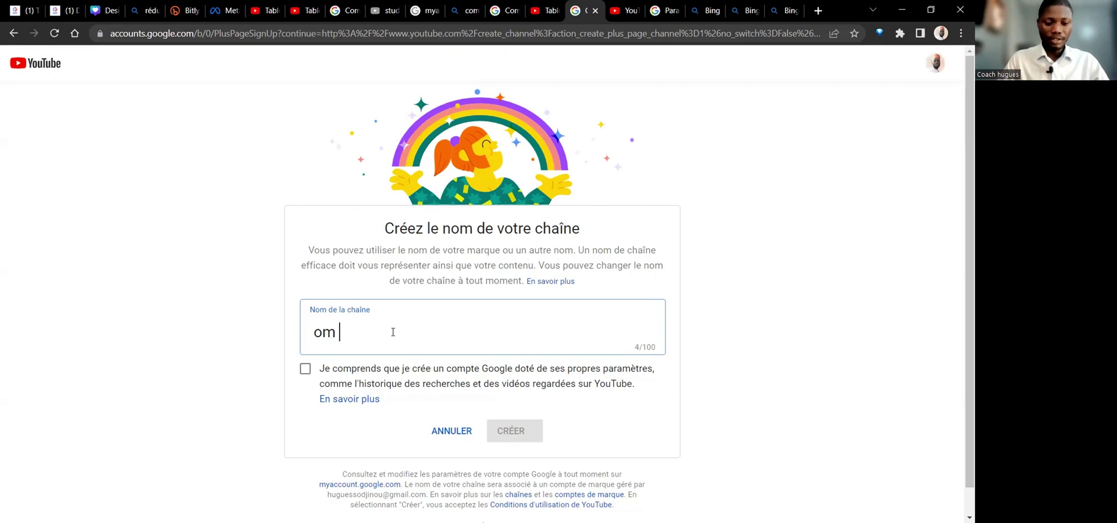
{"action": "type", "text": "ditt"}
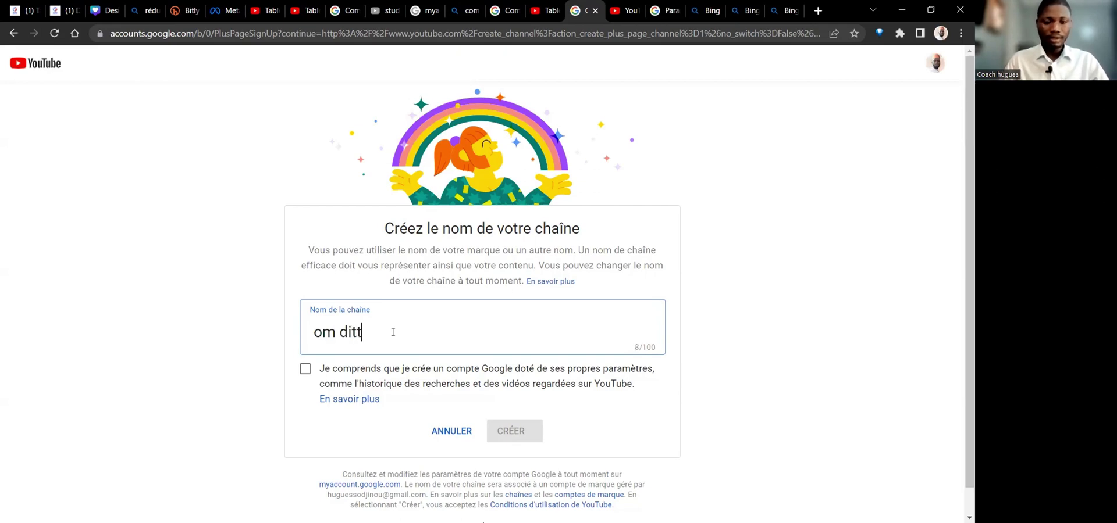
{"action": "key", "text": "BackSpace"}
{"action": "key", "text": "BackSpace"}
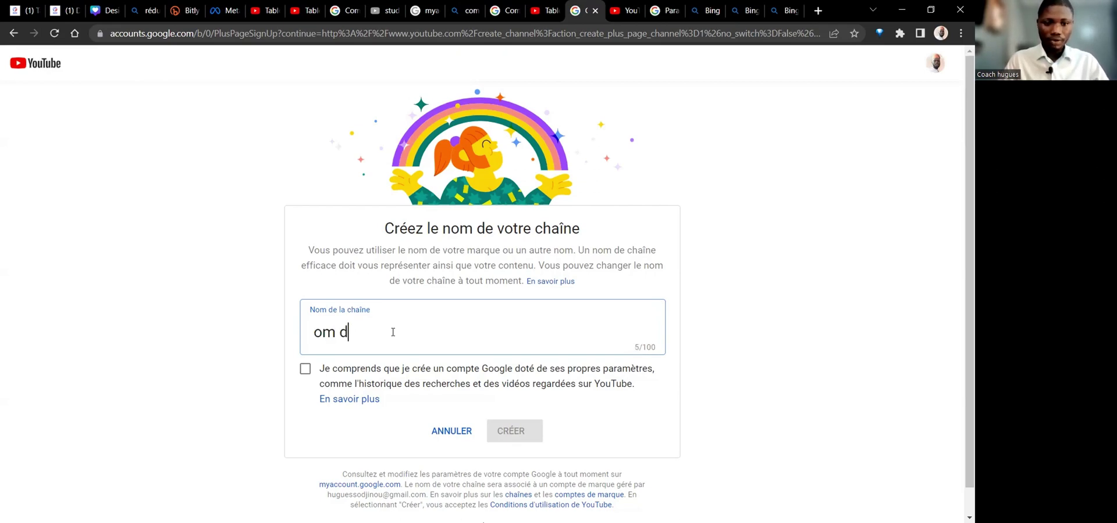
{"action": "type", "text": "igit"}
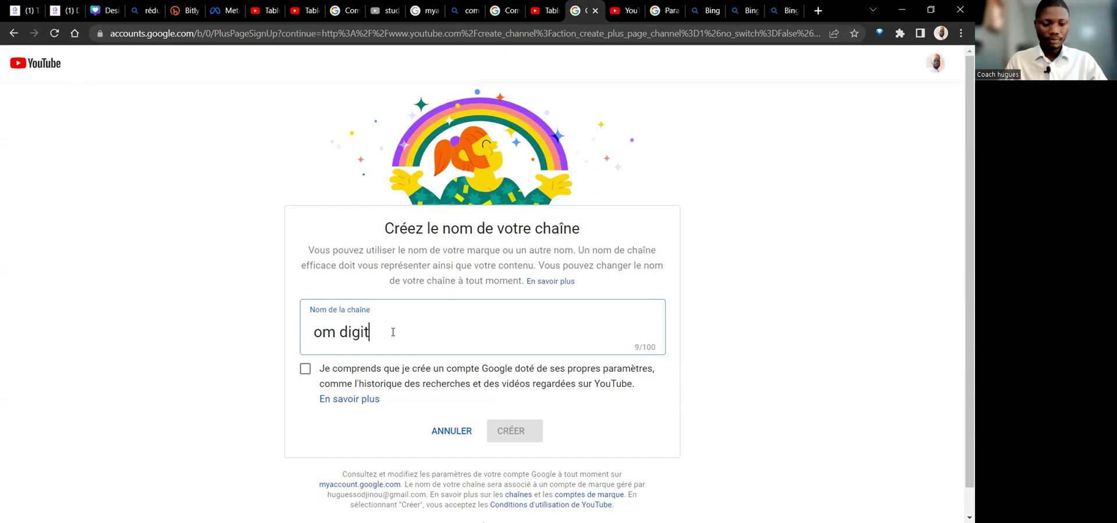
{"action": "type", "text": "ale"}
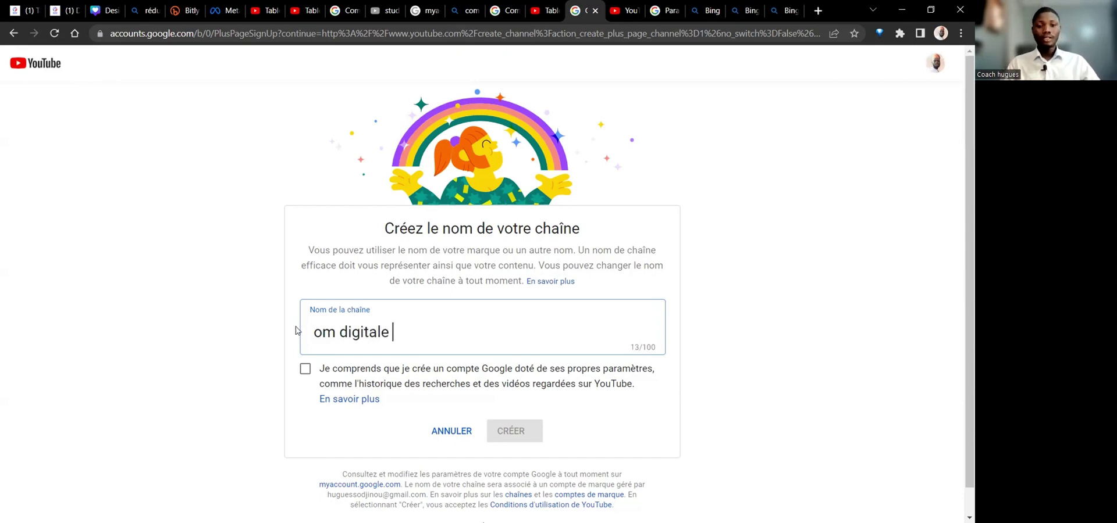
{"action": "left_click", "coordinate": [305, 369]}
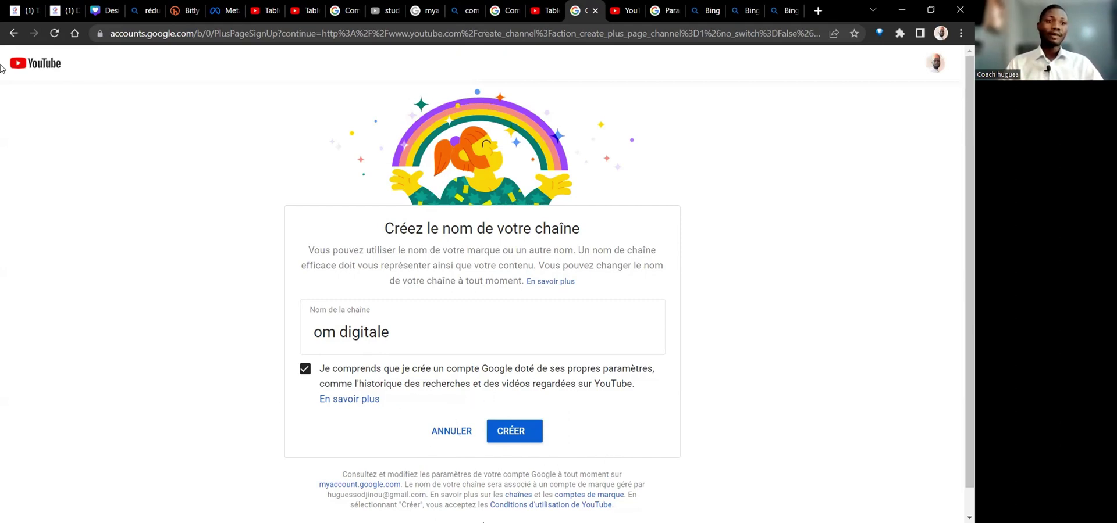
{"action": "left_click", "coordinate": [10, 35]}
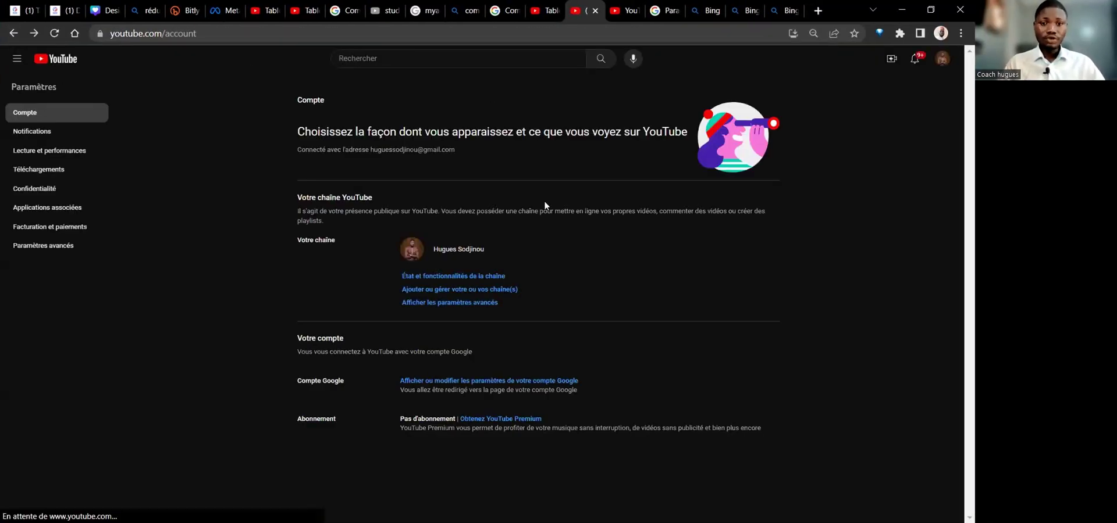
From 'Ajouter ou gérer votre ou vos chaîne(s)', pick the inspientrepreneur channel card.
{"action": "left_click", "coordinate": [495, 289]}
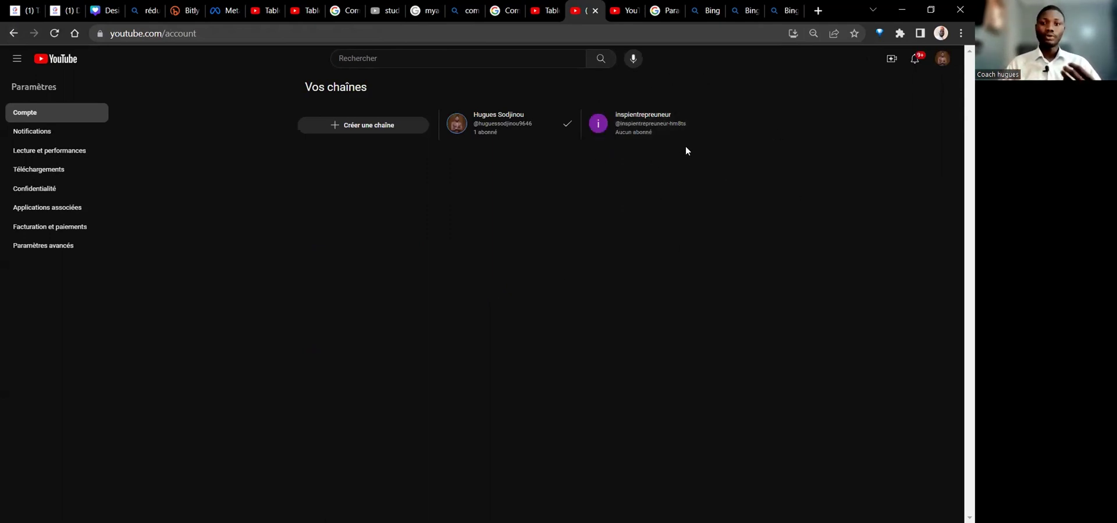
{"action": "left_click", "coordinate": [658, 128]}
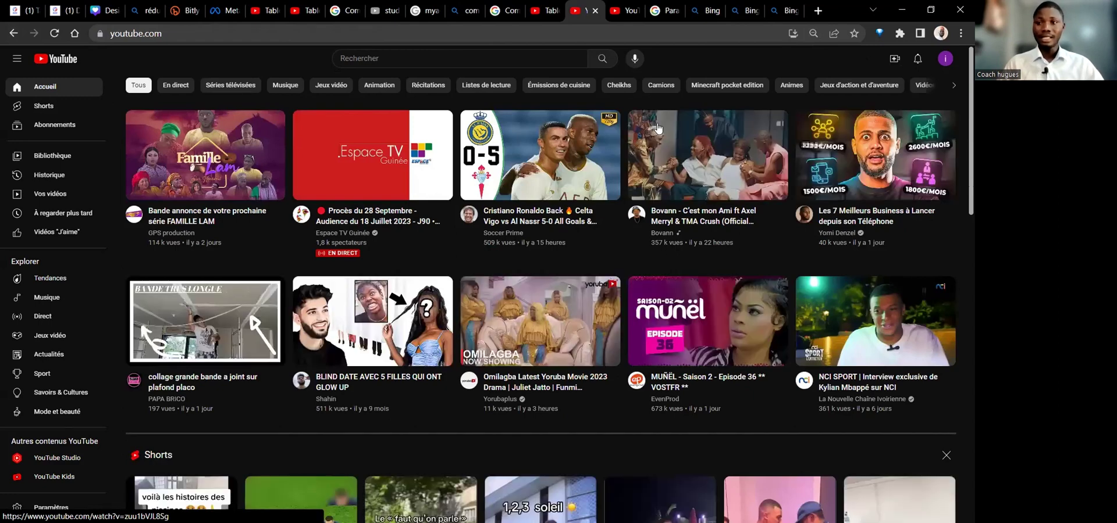
{"action": "mouse_move", "coordinate": [629, 288]}
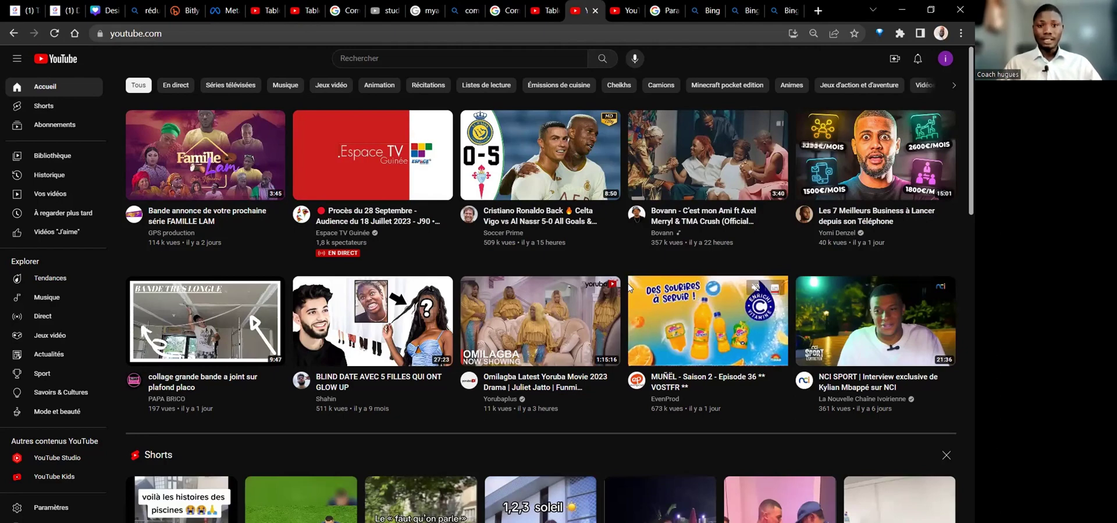
{"action": "scroll", "coordinate": [668, 420], "scroll_direction": "down", "scroll_amount": 5}
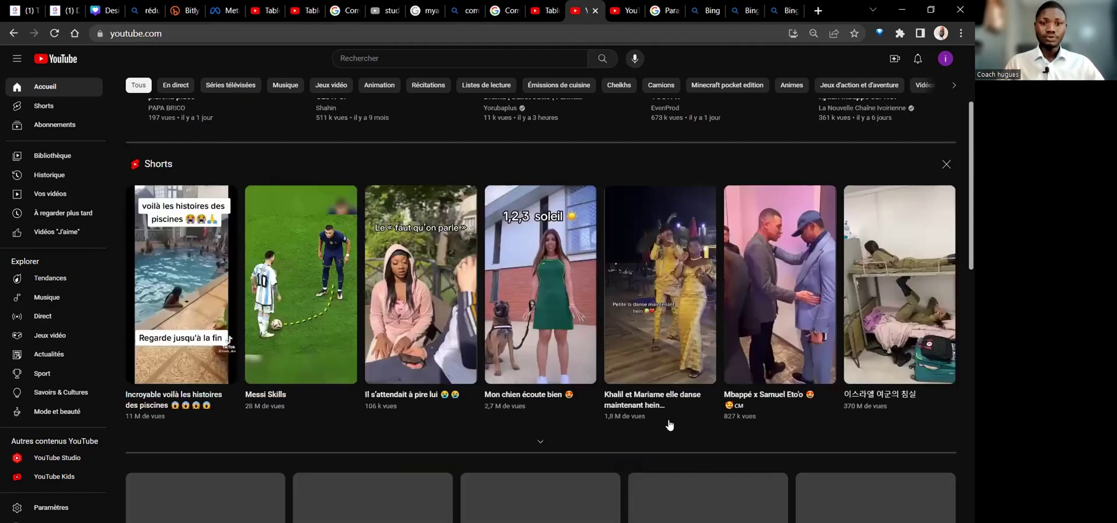
{"action": "scroll", "coordinate": [667, 420], "scroll_direction": "up", "scroll_amount": 5}
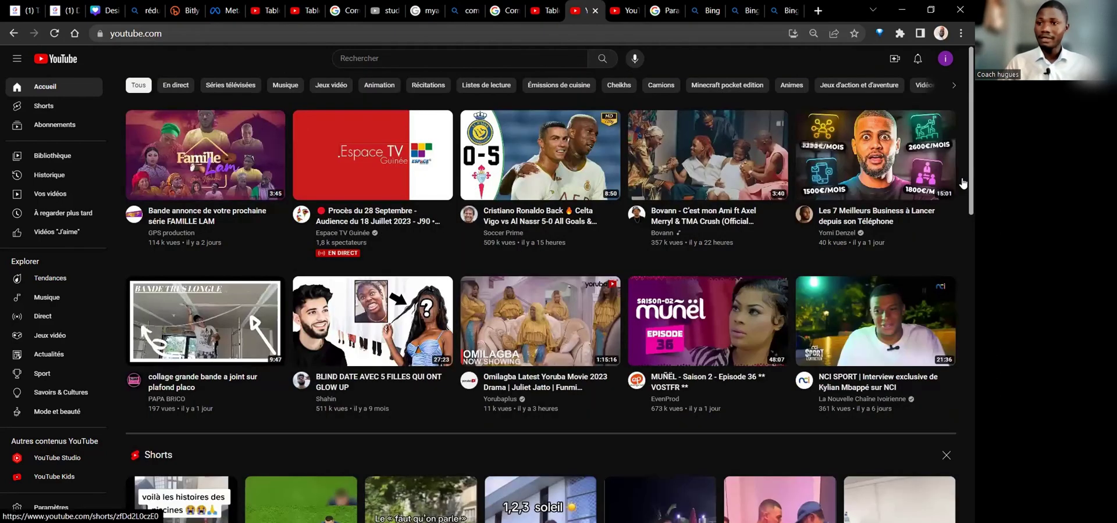
Check the Changer de compte list, then open Paramètres for the inspientrepreneur channel.
{"action": "left_click", "coordinate": [944, 59]}
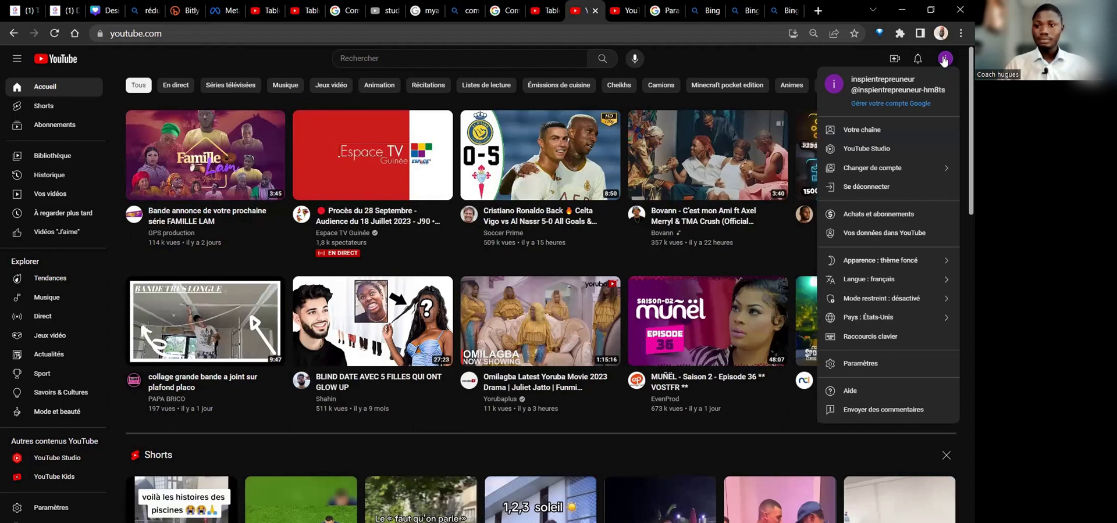
{"action": "left_click", "coordinate": [861, 170]}
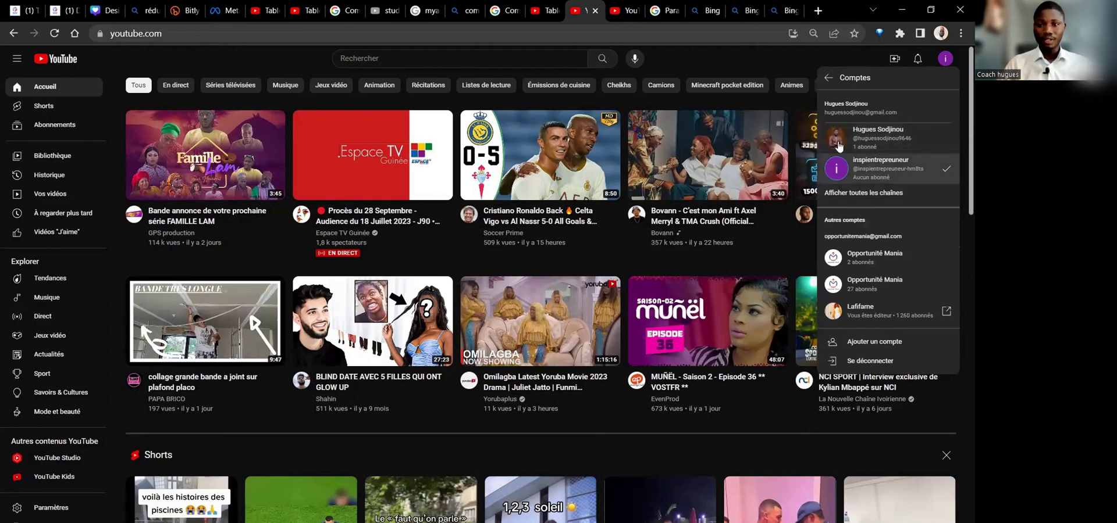
{"action": "left_click", "coordinate": [828, 77]}
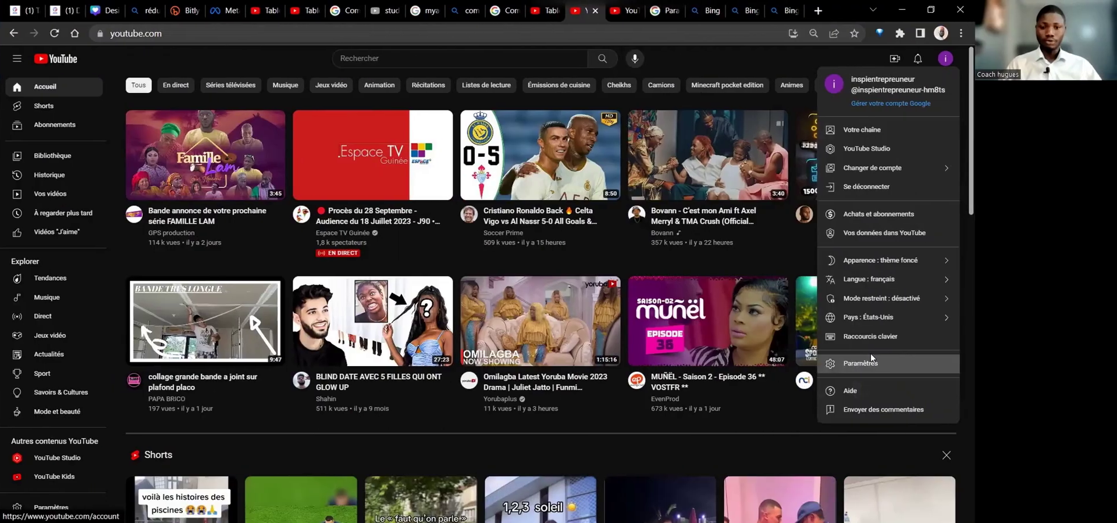
{"action": "left_click", "coordinate": [871, 357]}
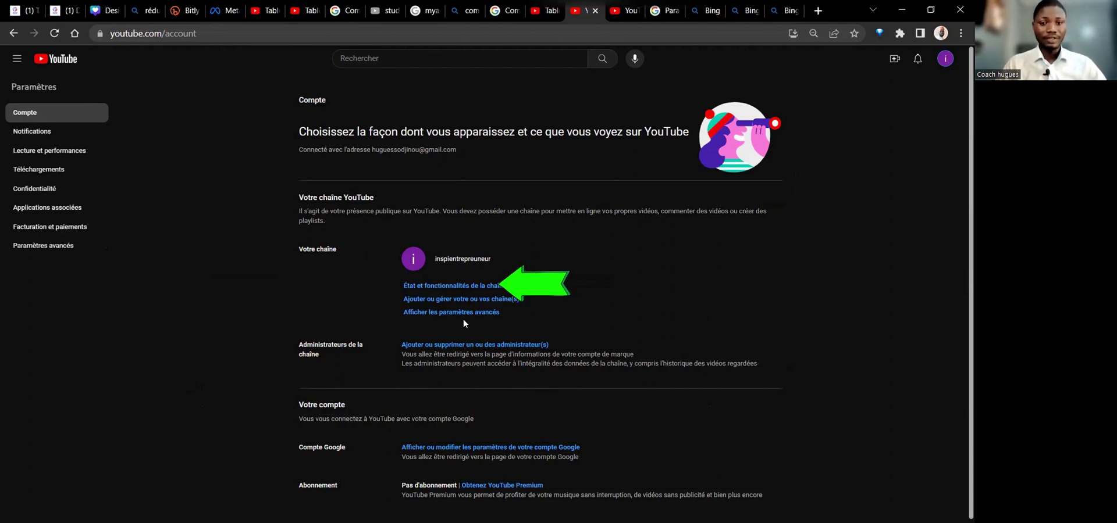
Open 'État et fonctionnalités de la chaîne' to view standard, intermediate and advanced feature access.
{"action": "left_click", "coordinate": [420, 286]}
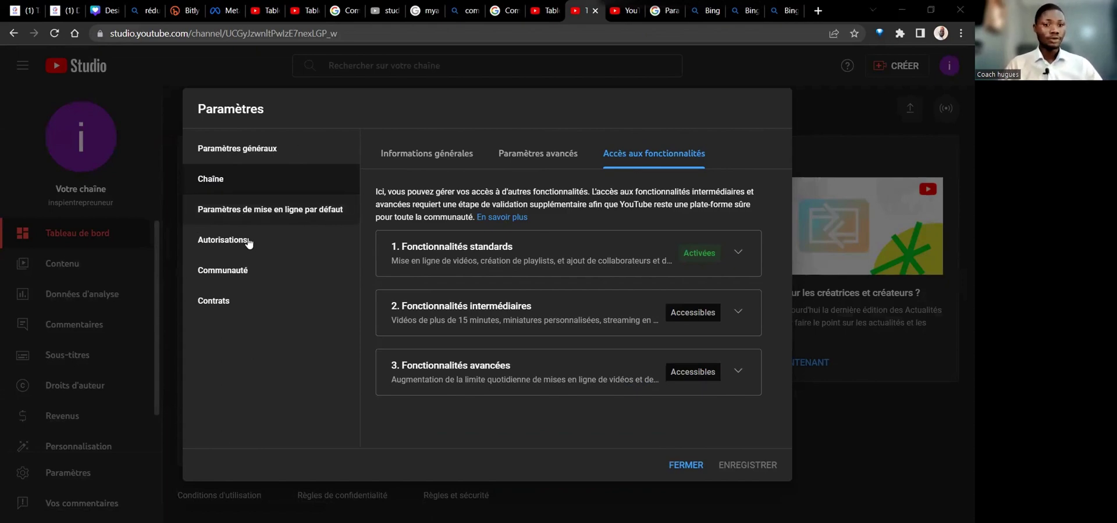
Under Autorisations, choose 'GÉRER LES AUTORISATIONS' to reach the brand account details.
{"action": "left_click", "coordinate": [281, 239]}
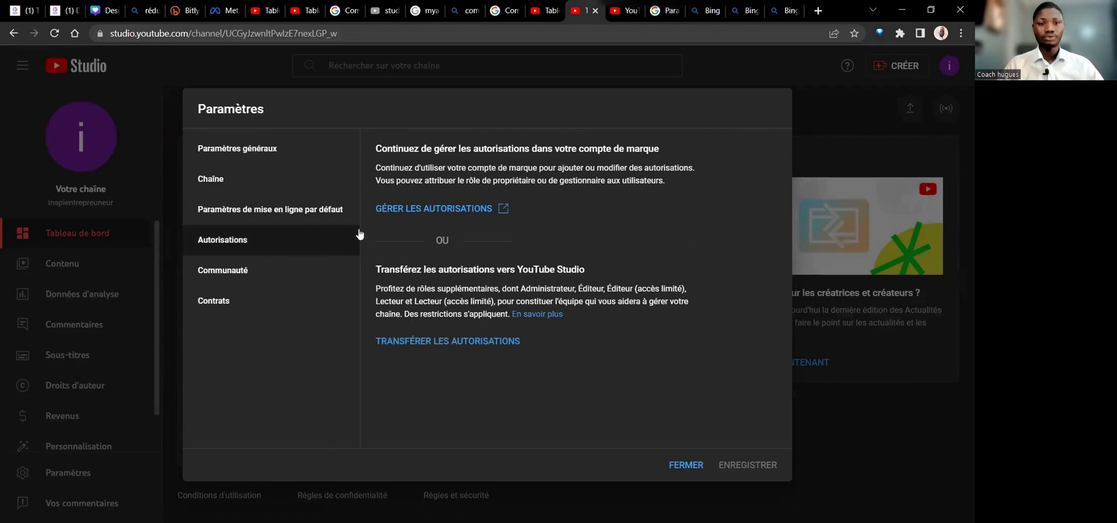
{"action": "left_click", "coordinate": [431, 215]}
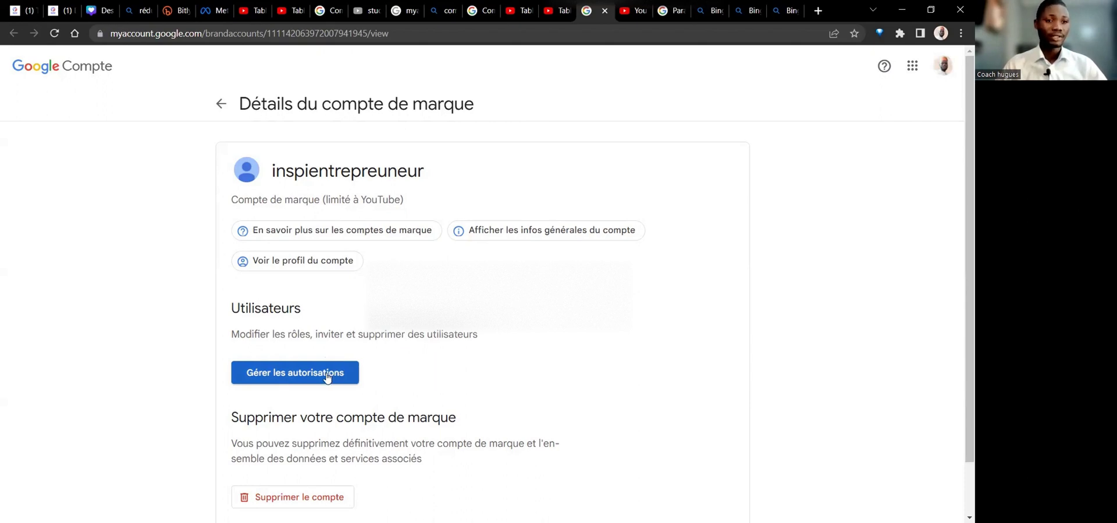
Choose 'Gérer les autorisations' under Utilisateurs, triggering a password confirmation prompt.
{"action": "left_click", "coordinate": [327, 376]}
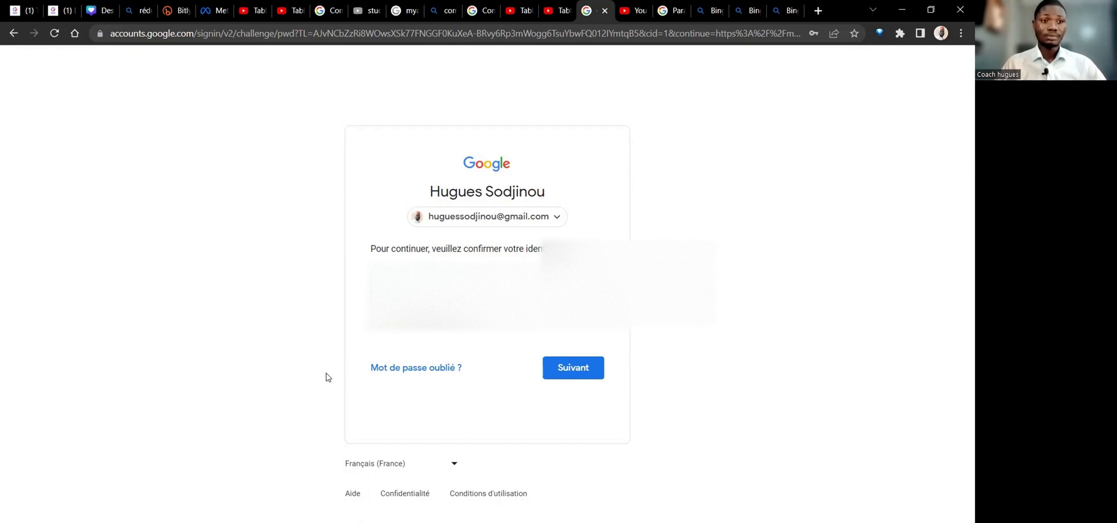
Fill in the saved account password from autofill and submit it to confirm identity.
{"action": "left_click", "coordinate": [453, 303]}
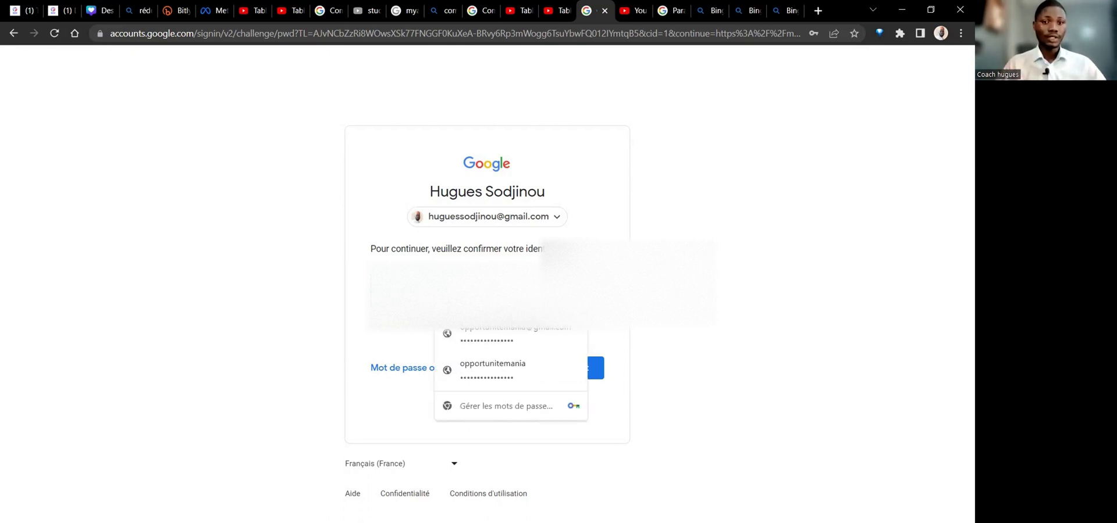
{"action": "key", "text": "Return"}
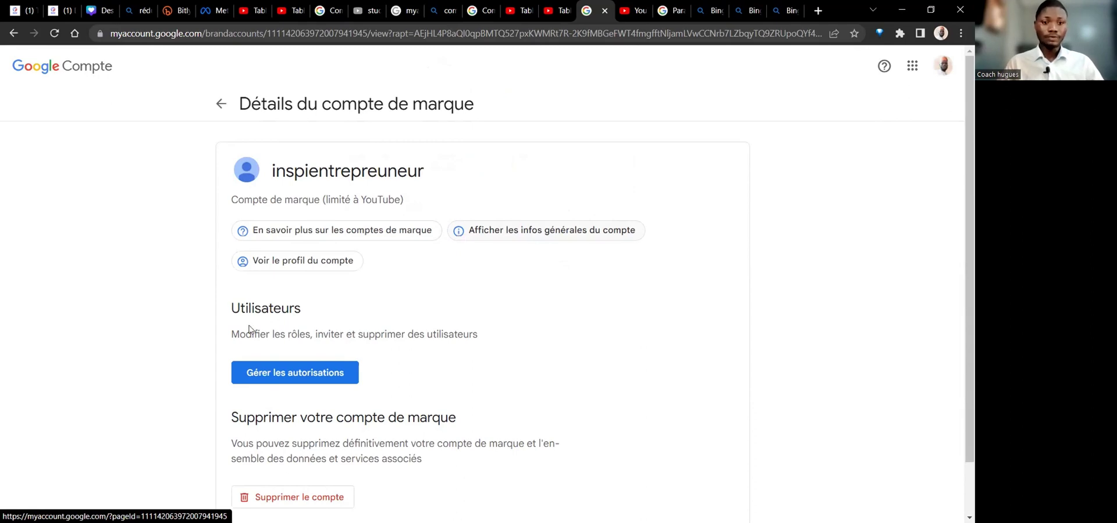
Open 'Gérer les autorisations' for the brand account, listing you as Propriétaire principal.
{"action": "left_click", "coordinate": [267, 372]}
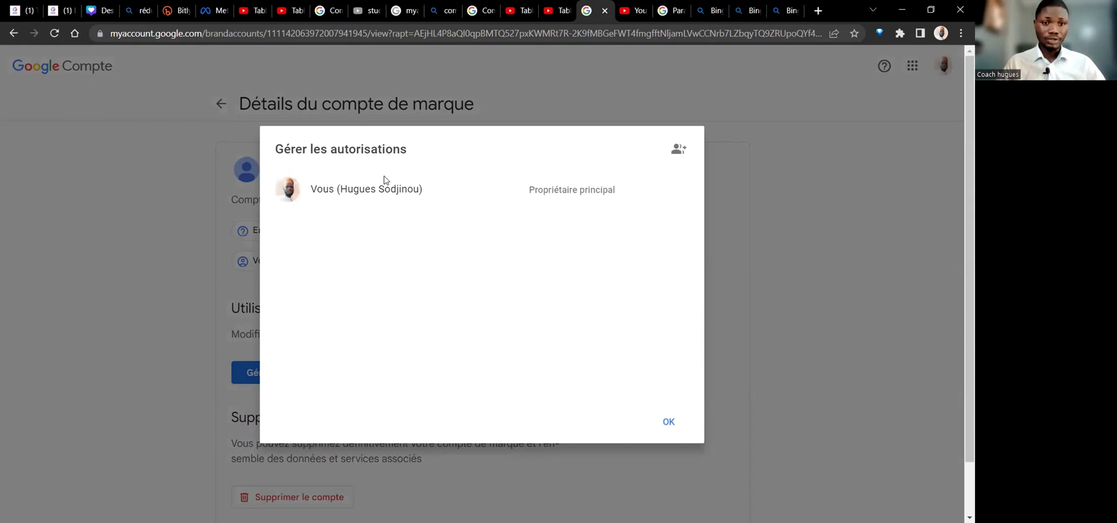
{"action": "mouse_move", "coordinate": [319, 188]}
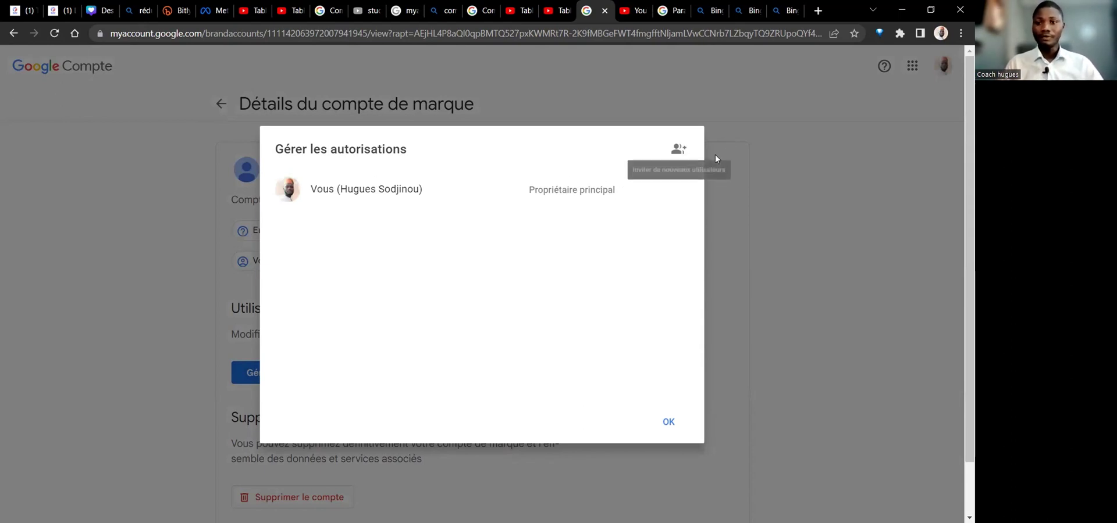
Open the 'Ajouter des utilisateurs' form and set the invitee's role to Propriétaire.
{"action": "left_click", "coordinate": [676, 149]}
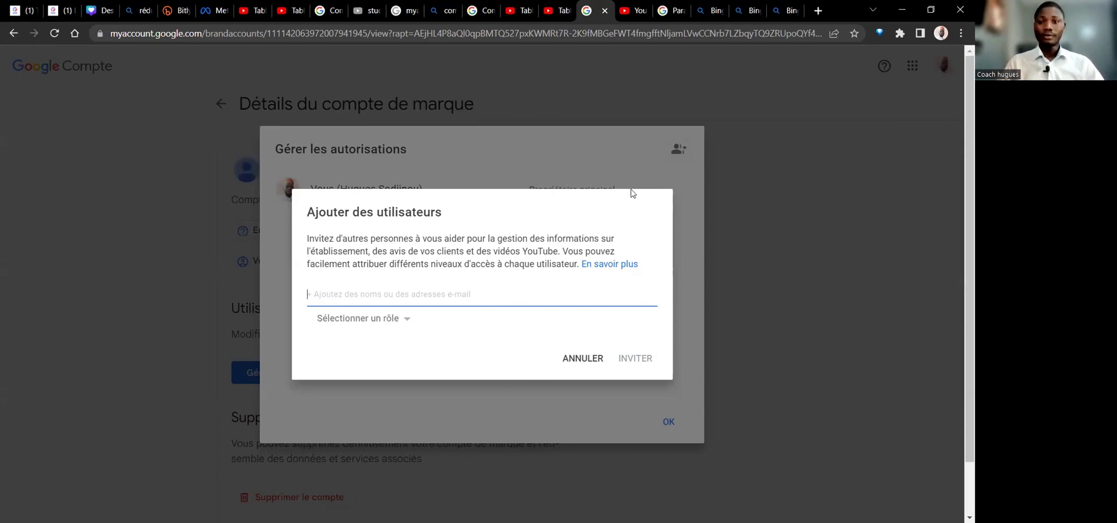
{"action": "left_click", "coordinate": [398, 324]}
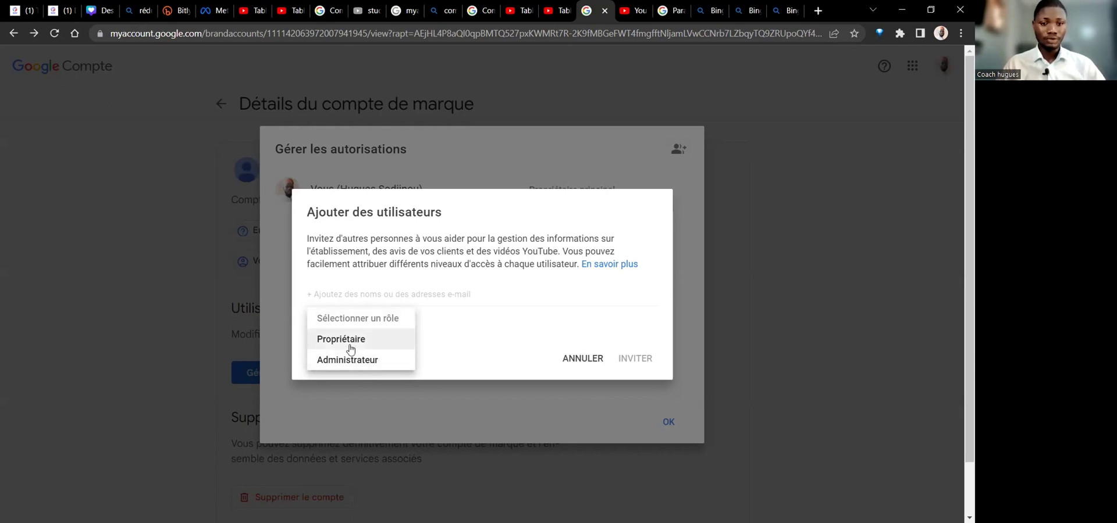
{"action": "left_click", "coordinate": [324, 342]}
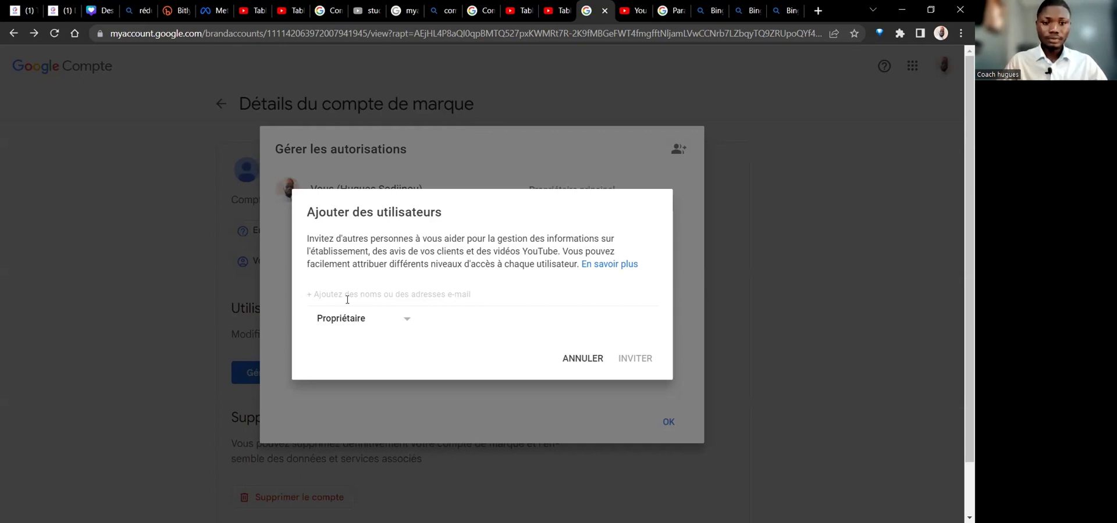
Enter the invitee's e-mail address and pick the suggested contact as the invitee.
{"action": "left_click", "coordinate": [324, 290]}
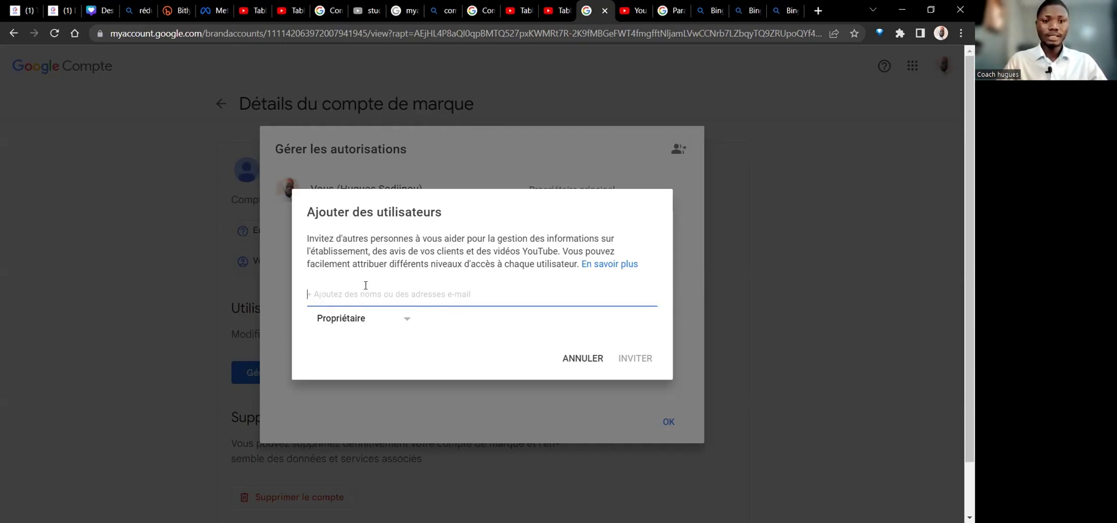
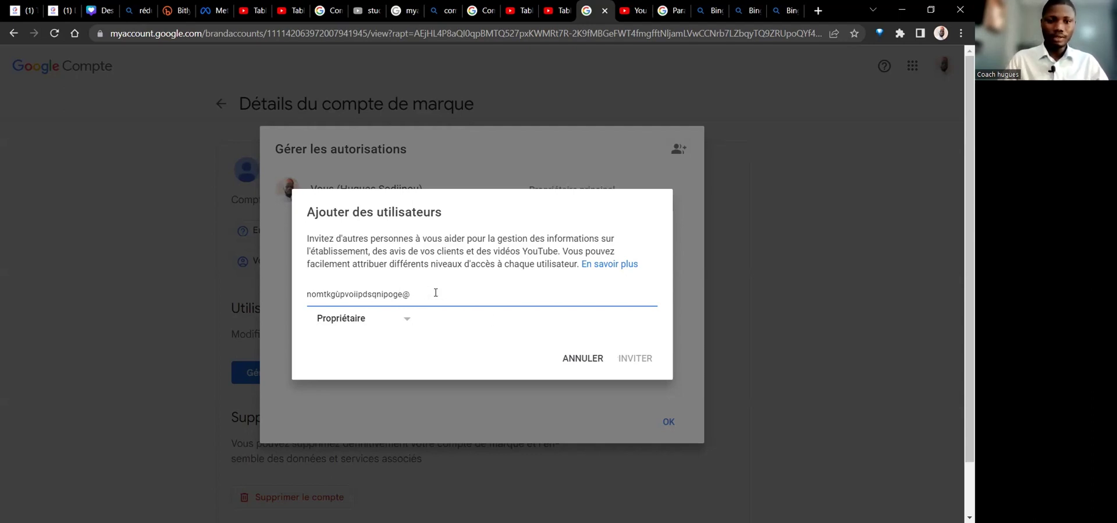
{"action": "type", "text": "opportu"}
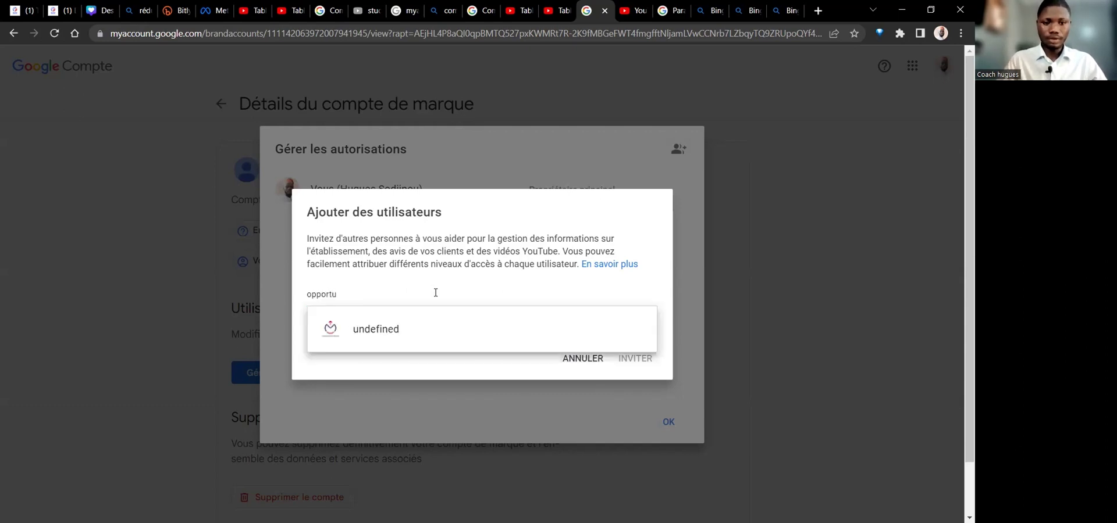
{"action": "type", "text": "nit"}
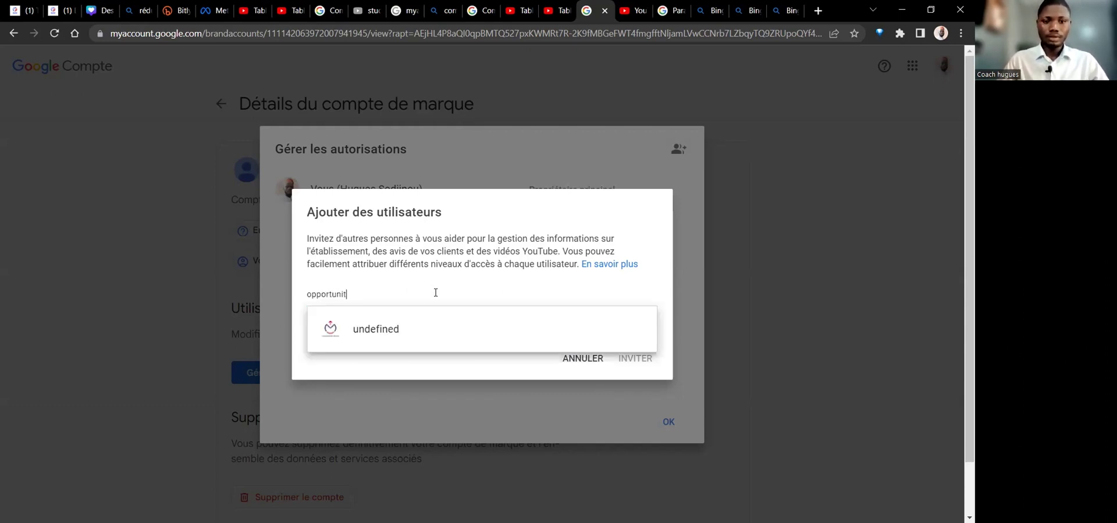
{"action": "left_click", "coordinate": [423, 333]}
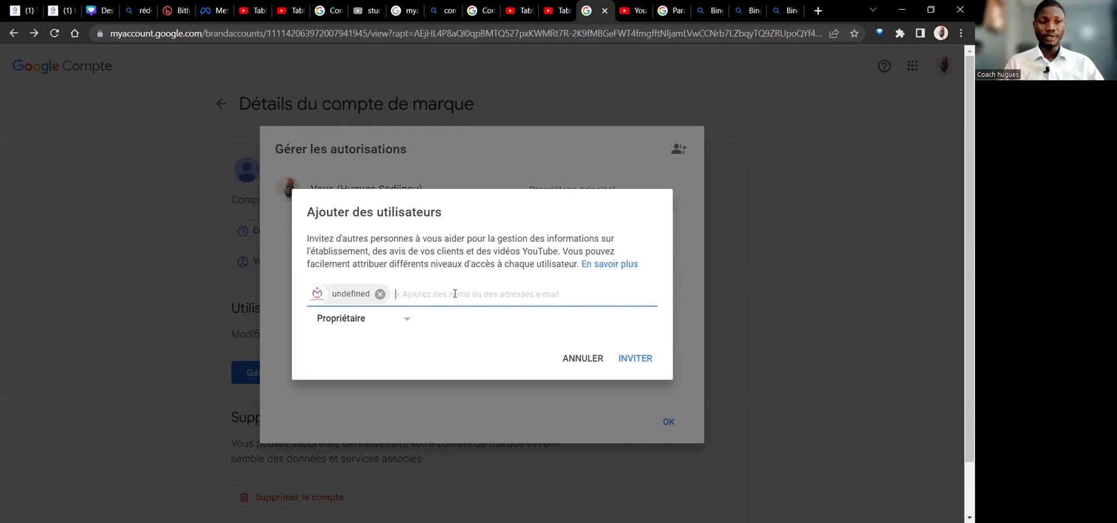
Cancel the invitation, close the permissions list with OK, and return to YouTube's Paramètres avancés.
{"action": "left_click", "coordinate": [581, 359]}
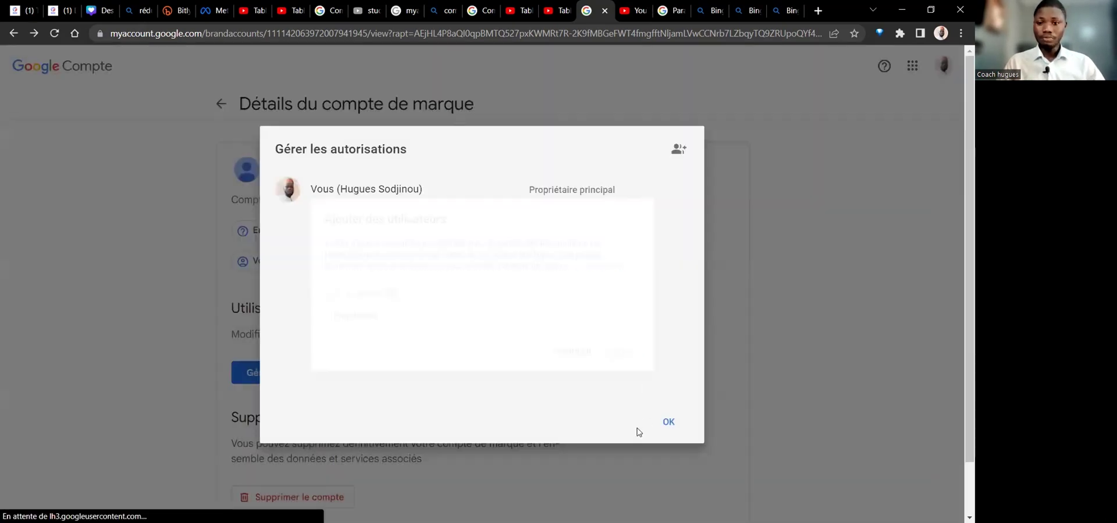
{"action": "left_click", "coordinate": [216, 99]}
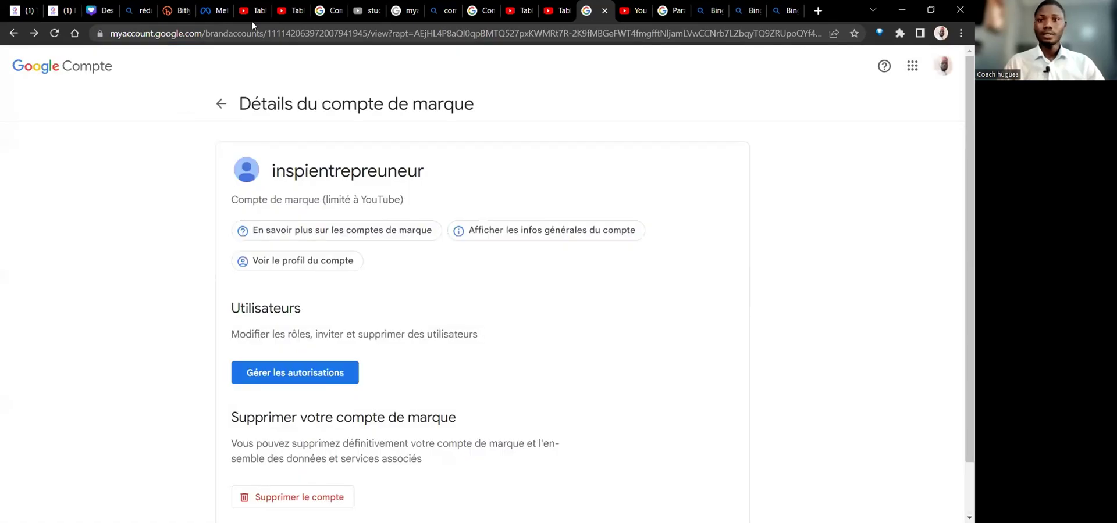
{"action": "left_click", "coordinate": [634, 10]}
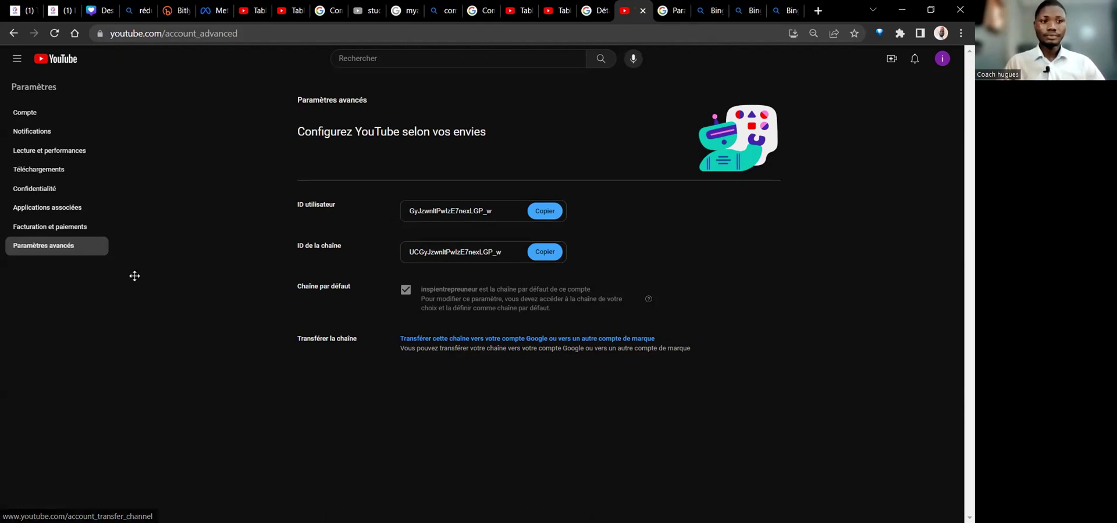
Go through Paramètres and 'État et fonctionnalités de la chaîne' to Studio's Autorisations section.
{"action": "left_click", "coordinate": [942, 59]}
{"action": "left_click", "coordinate": [879, 367]}
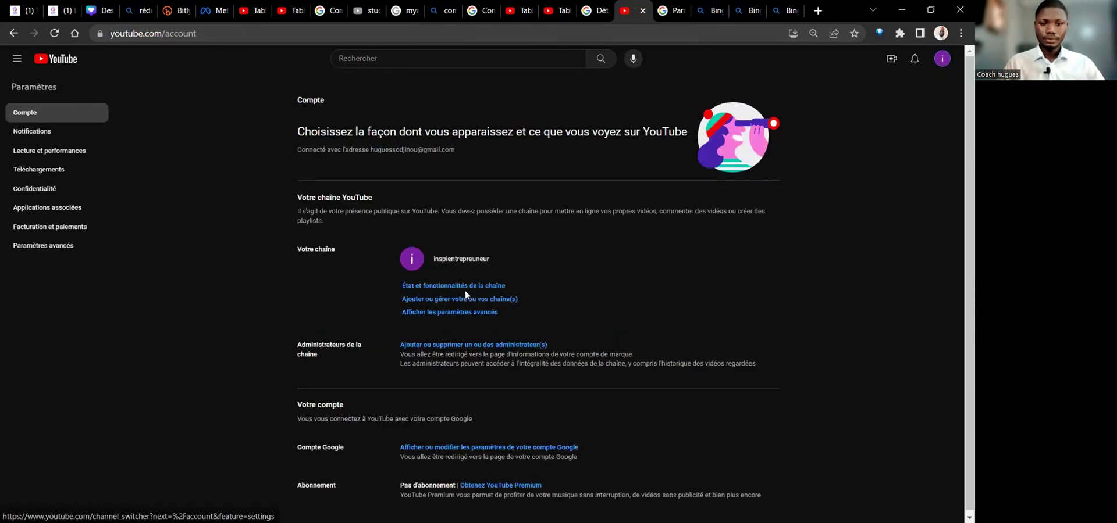
{"action": "left_click", "coordinate": [473, 286]}
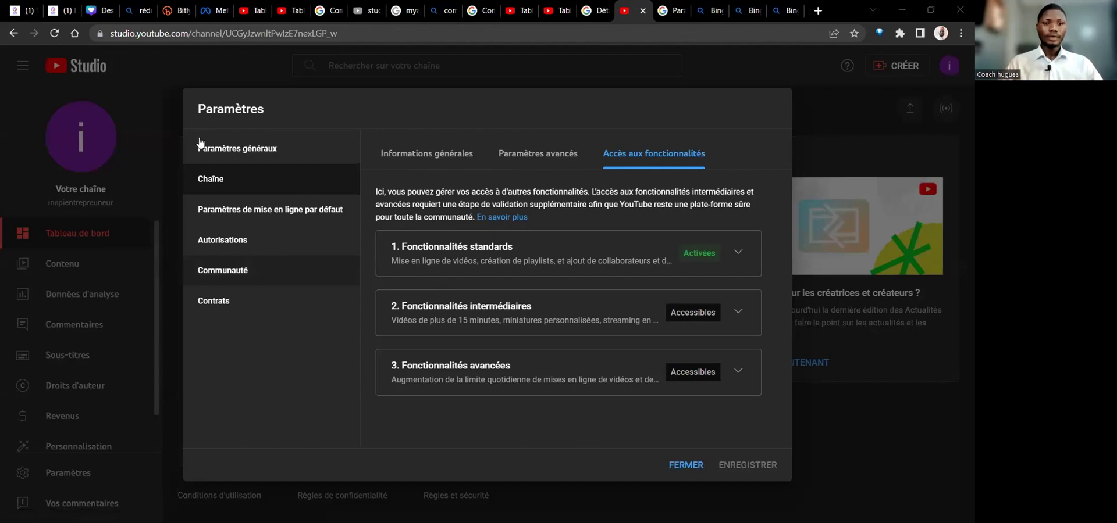
{"action": "left_click", "coordinate": [235, 244]}
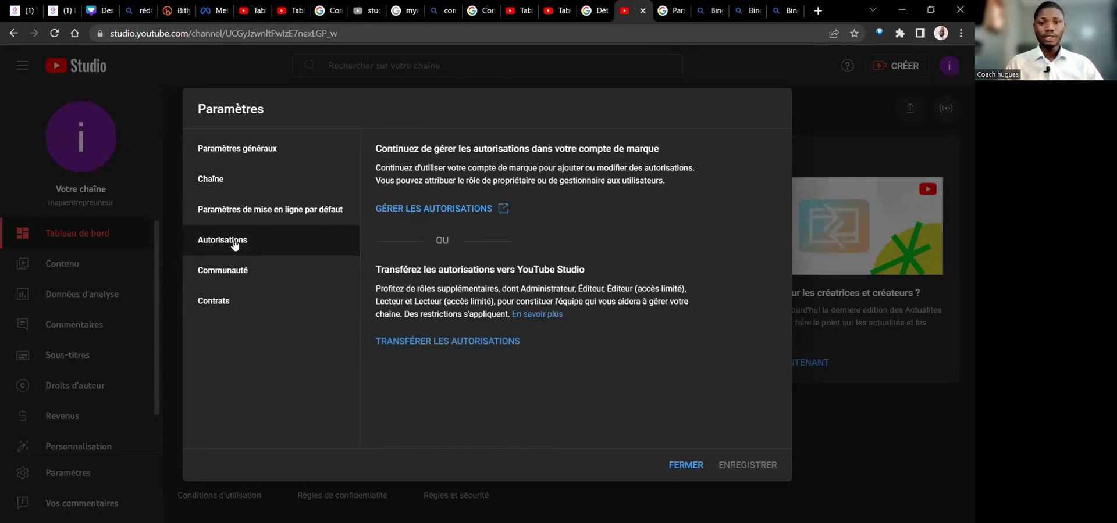